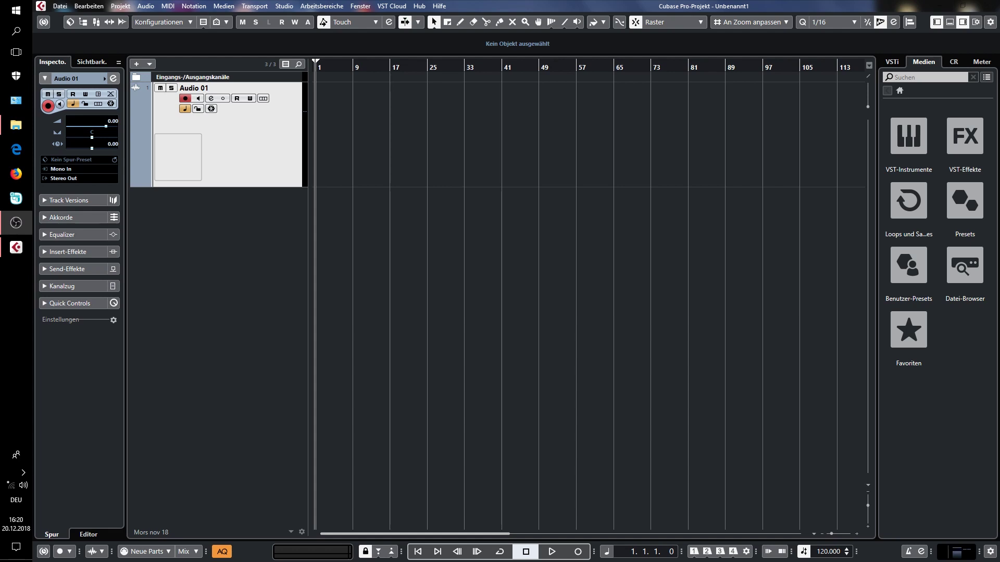
# Load Dynamics > Softube > FET Compressor into Audio 01's first insert slot
pyautogui.click(987, 6)
pyautogui.click(935, 9)
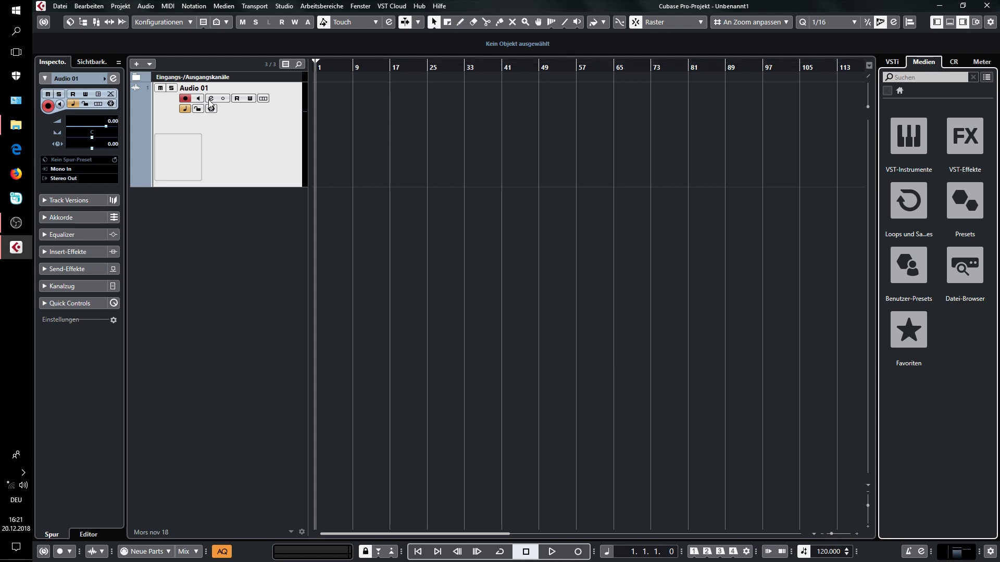
pyautogui.click(79, 252)
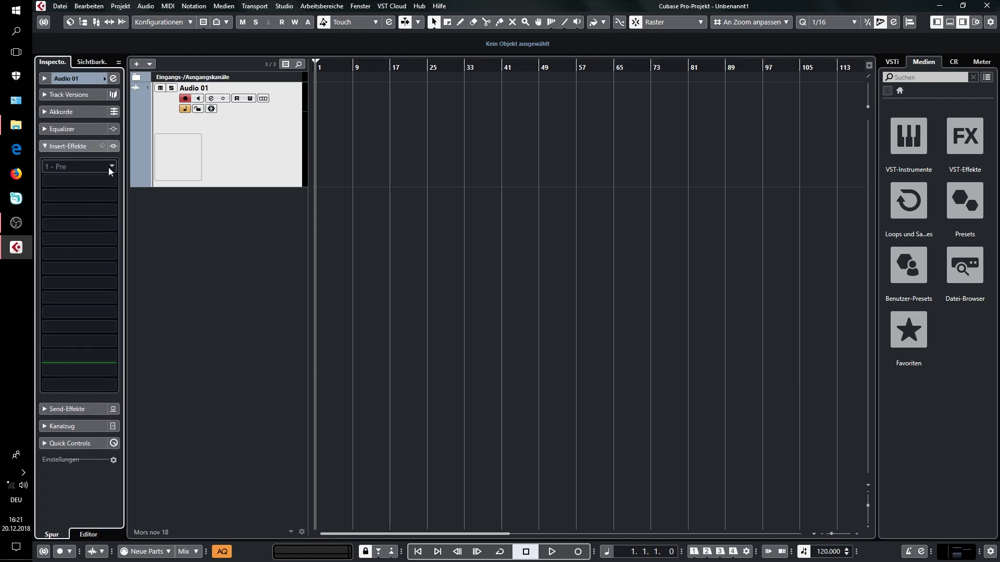
pyautogui.click(110, 169)
pyautogui.click(58, 243)
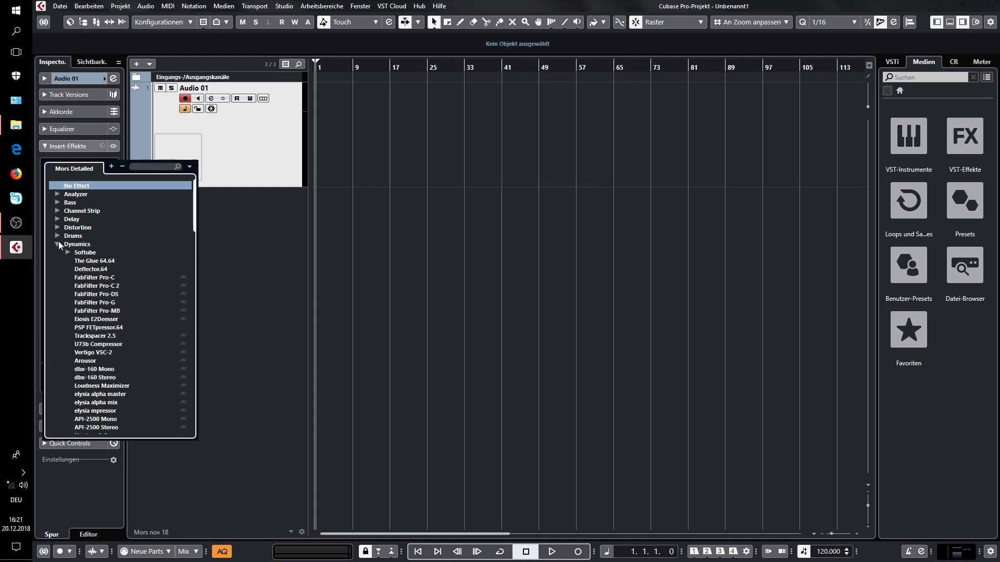
pyautogui.click(69, 253)
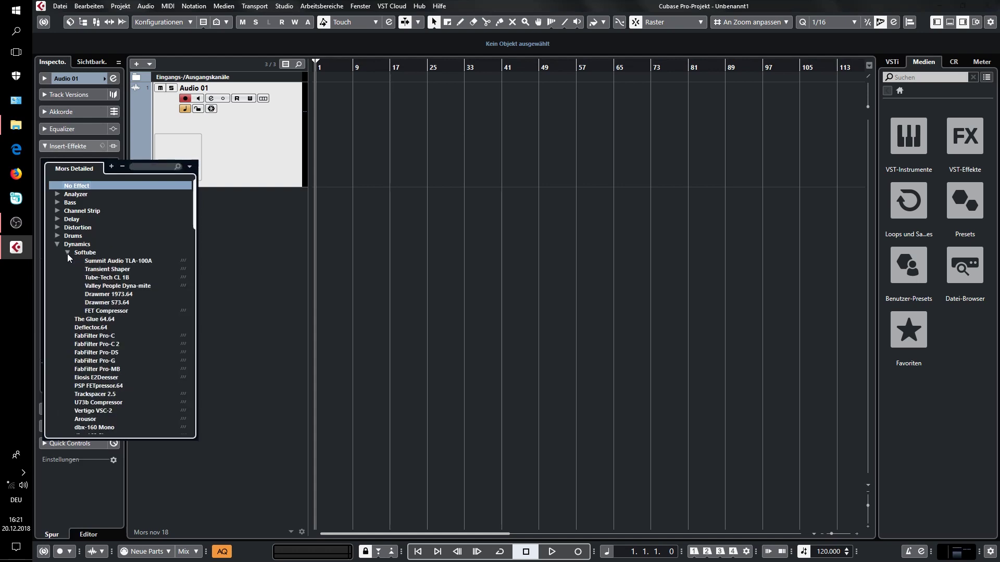
pyautogui.click(115, 311)
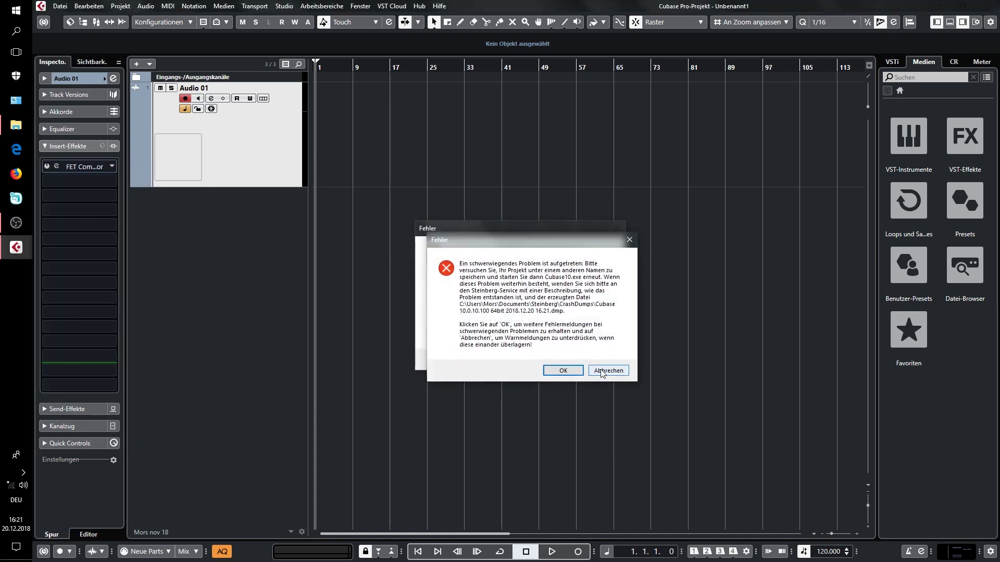
# Dismiss both error messages and close the project without saving, deleting recorded files
pyautogui.click(563, 370)
pyautogui.click(553, 361)
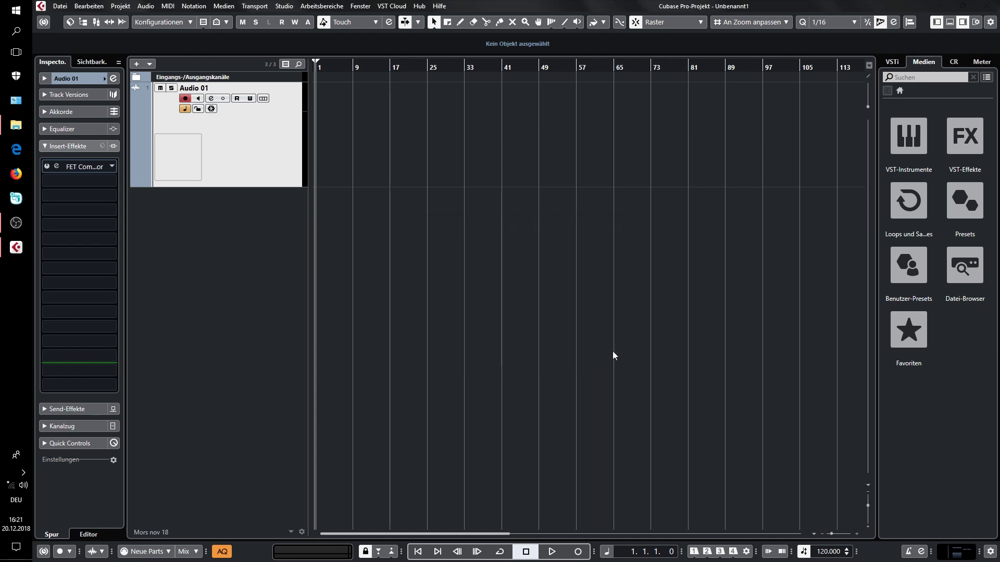
pyautogui.click(985, 6)
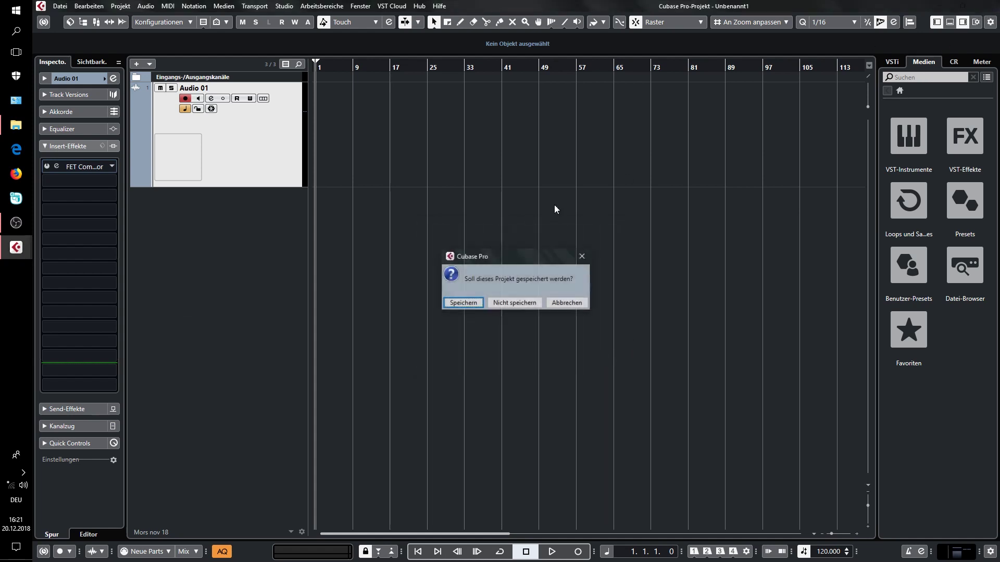
pyautogui.click(522, 307)
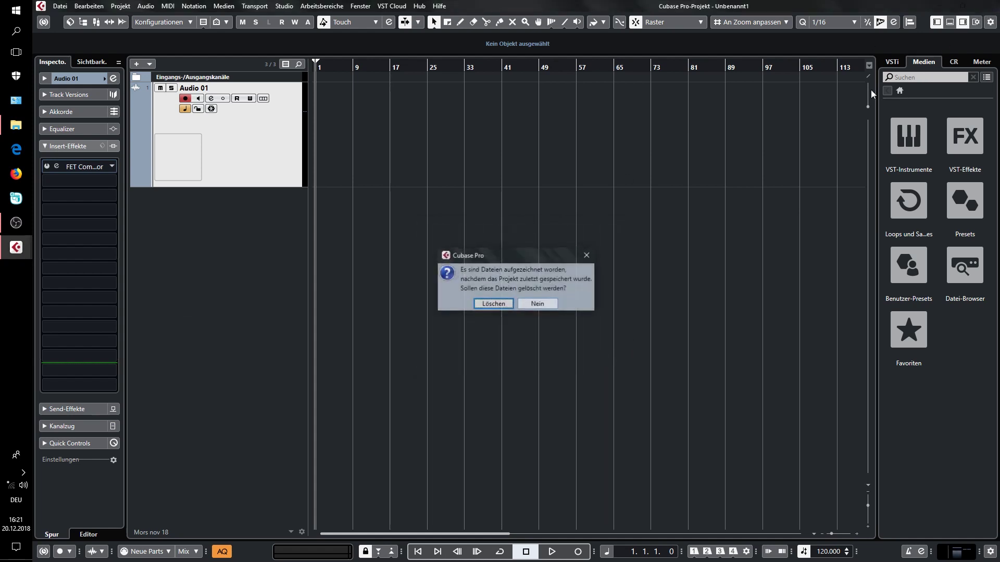
pyautogui.click(495, 304)
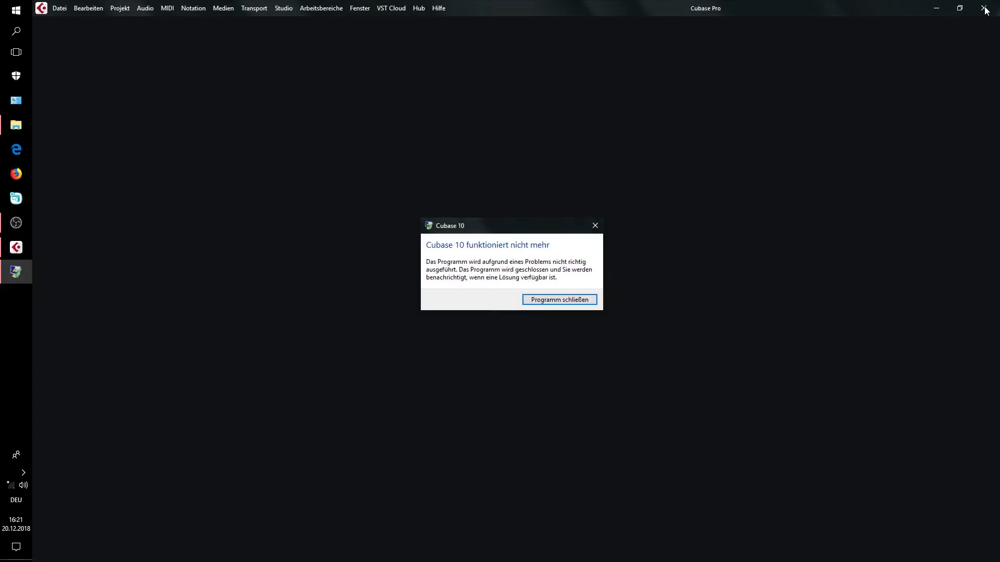
# Confirm Programm schließen on the crash dialog so Cubase shuts down
pyautogui.click(579, 301)
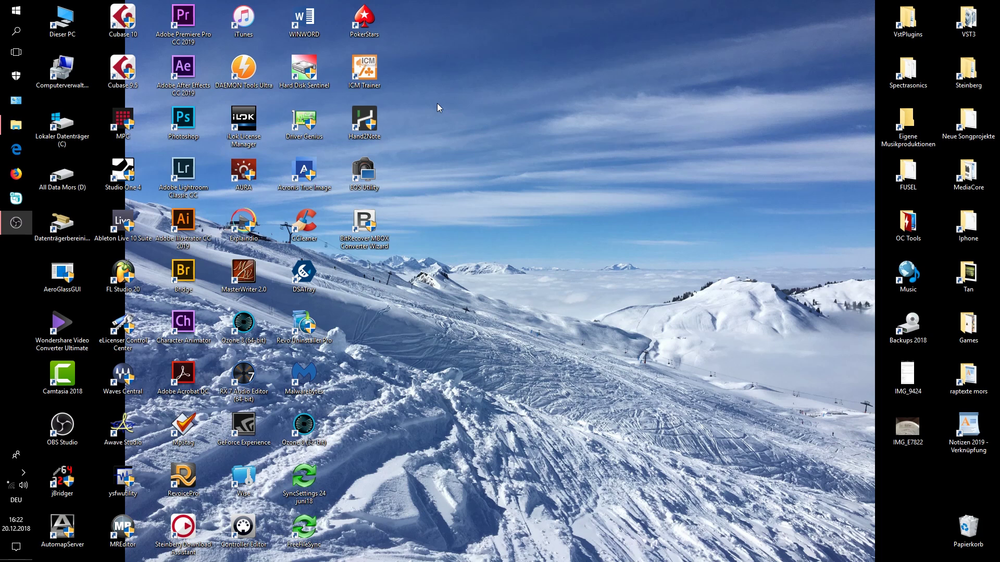
# Relaunch Cubase 10, create an empty project, and add a taller mono audio track Audio 01
pyautogui.doubleClick(128, 27)
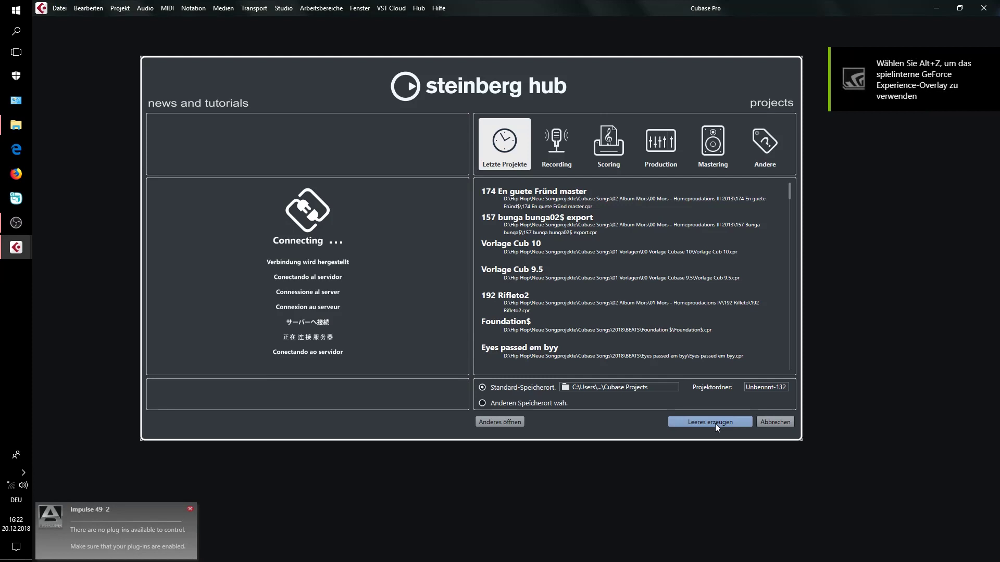
pyautogui.click(714, 423)
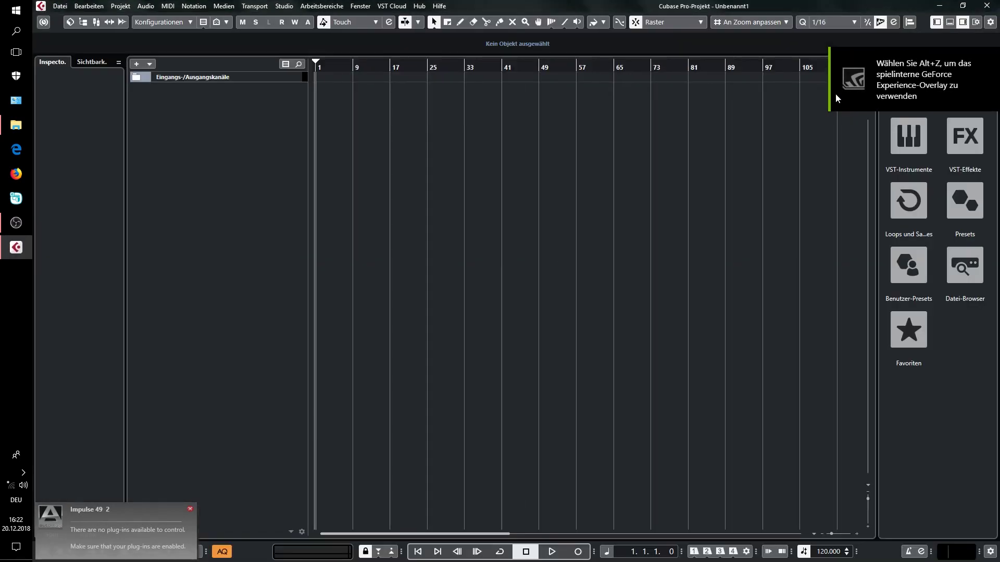
pyautogui.rightClick(270, 106)
pyautogui.click(275, 112)
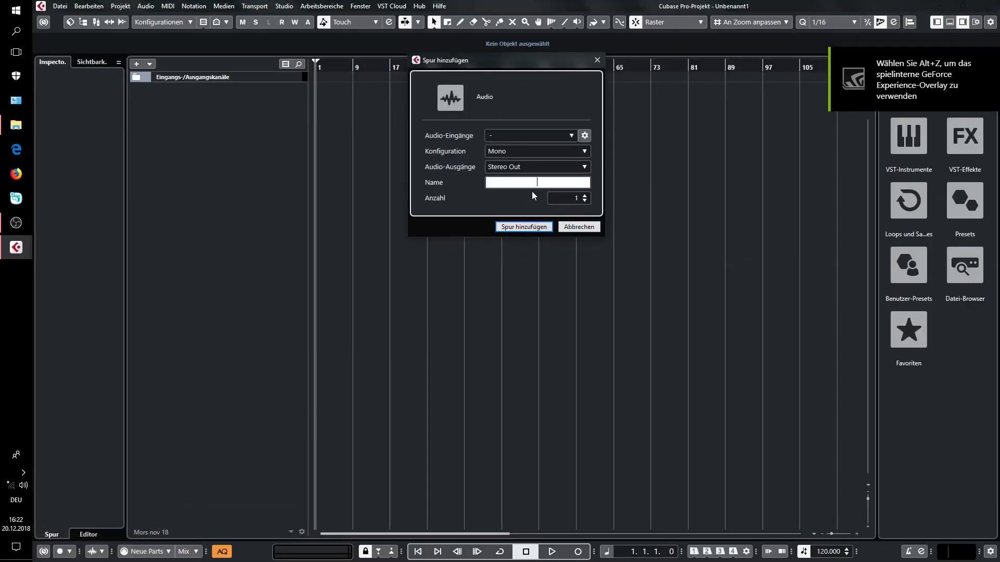
pyautogui.click(538, 226)
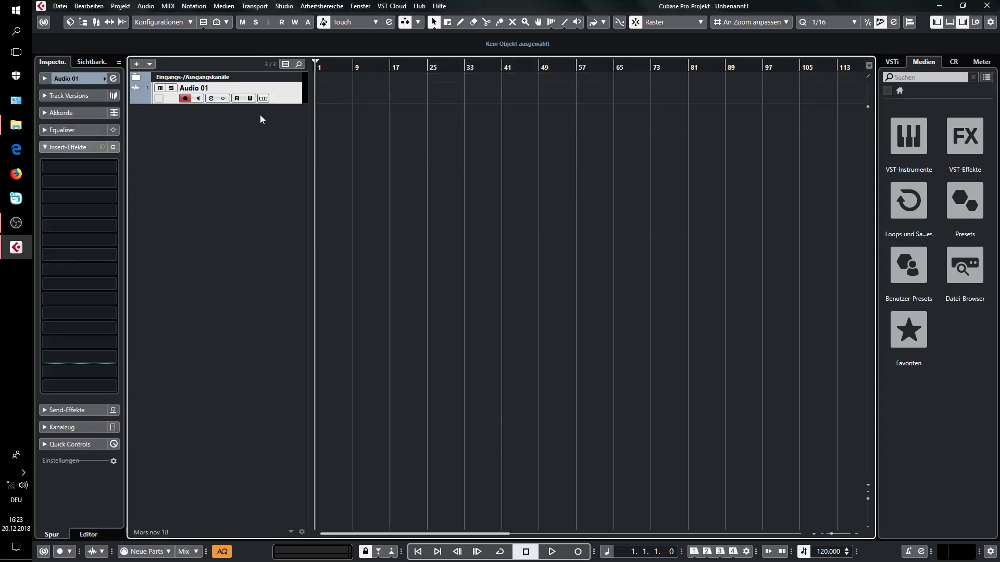
pyautogui.moveTo(280, 104); pyautogui.dragTo(274, 146)
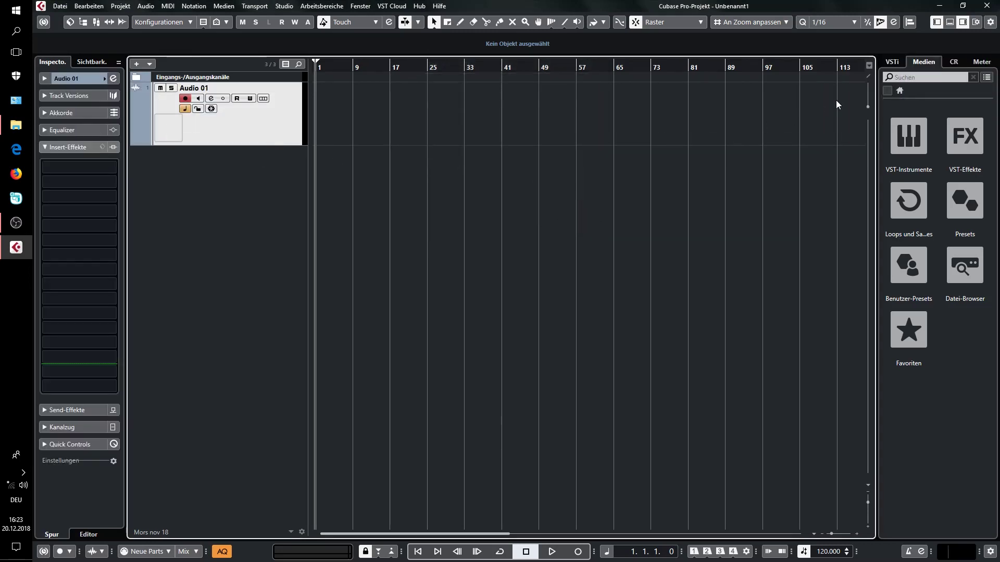
# Show the Control Room inserts and open the plug-in list for the first Monitors slot
pyautogui.click(954, 65)
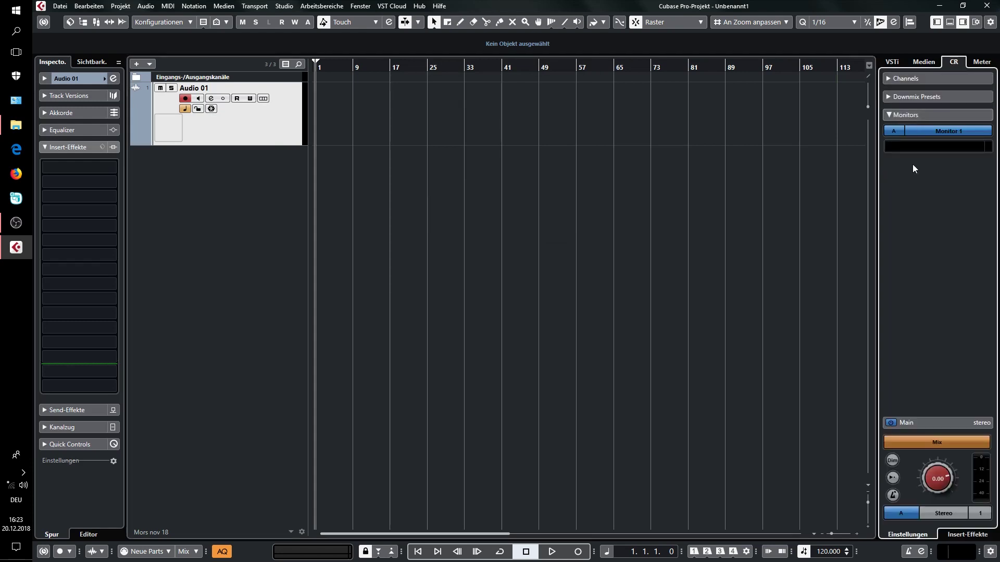
pyautogui.click(967, 535)
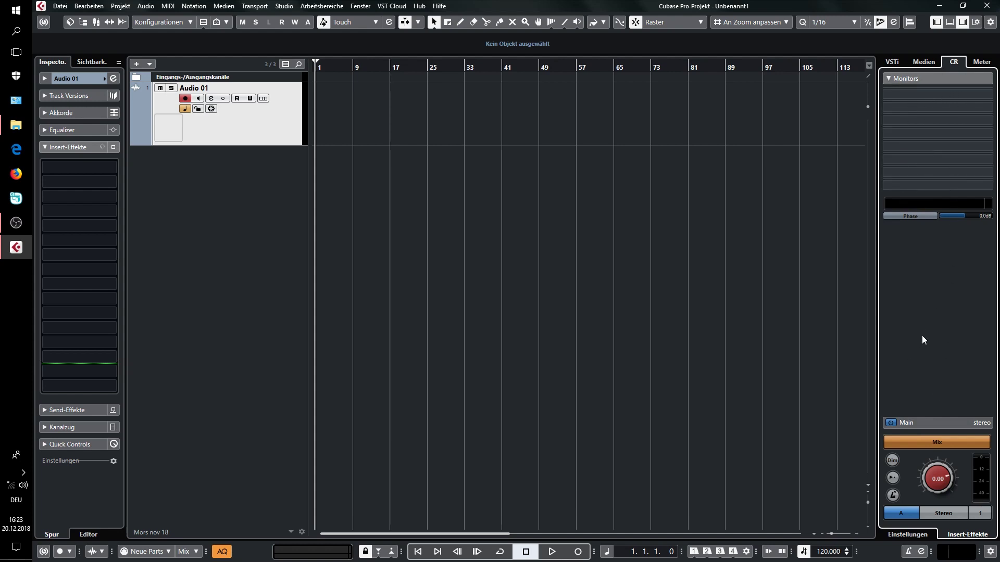
pyautogui.click(986, 98)
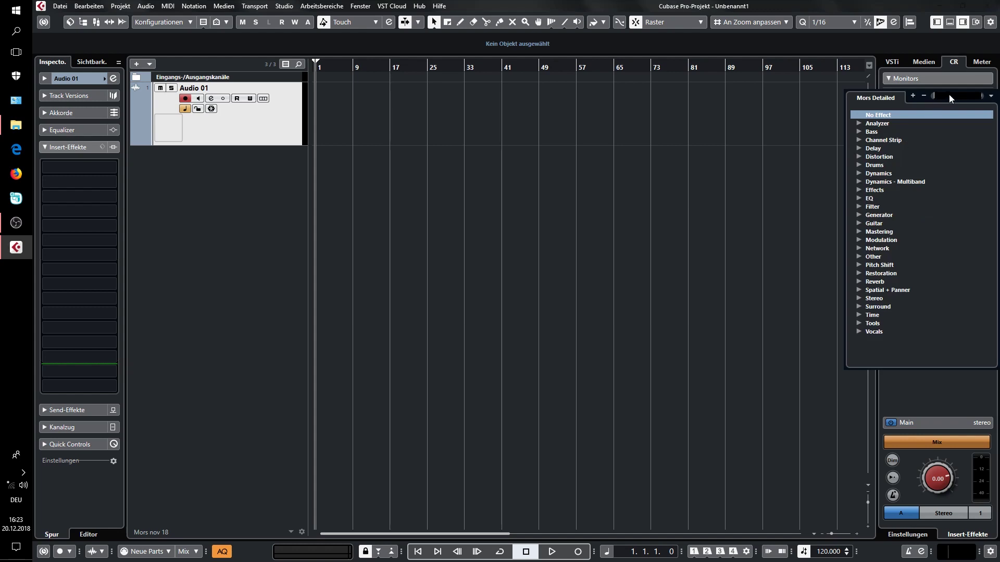
# Search 'Micro' and load MicroShift into the Monitors insert
pyautogui.write('Micro')
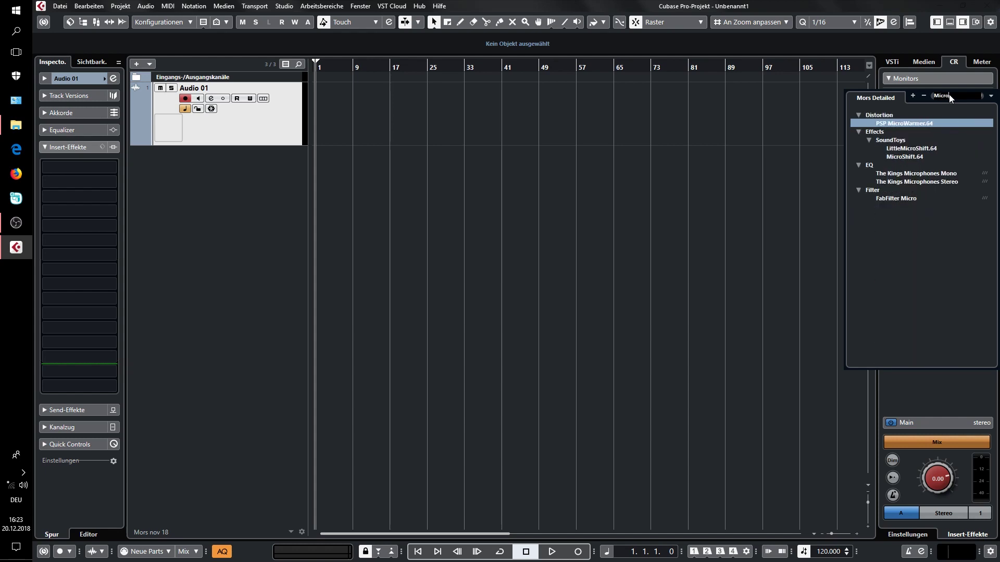
pyautogui.doubleClick(900, 156)
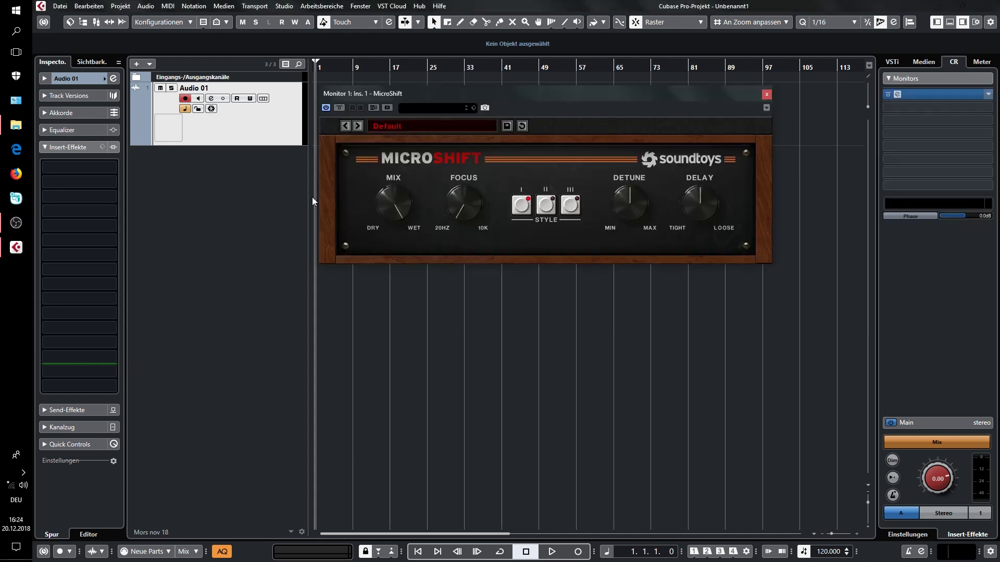
pyautogui.moveTo(562, 94); pyautogui.dragTo(641, 82)
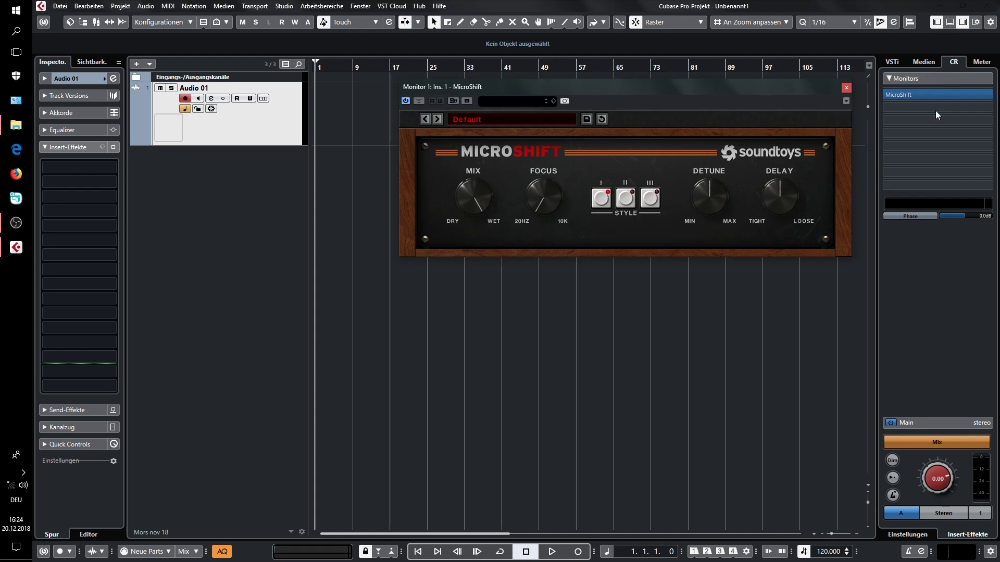
# Bypass the MicroShift insert and close its plug-in window
pyautogui.click(887, 95)
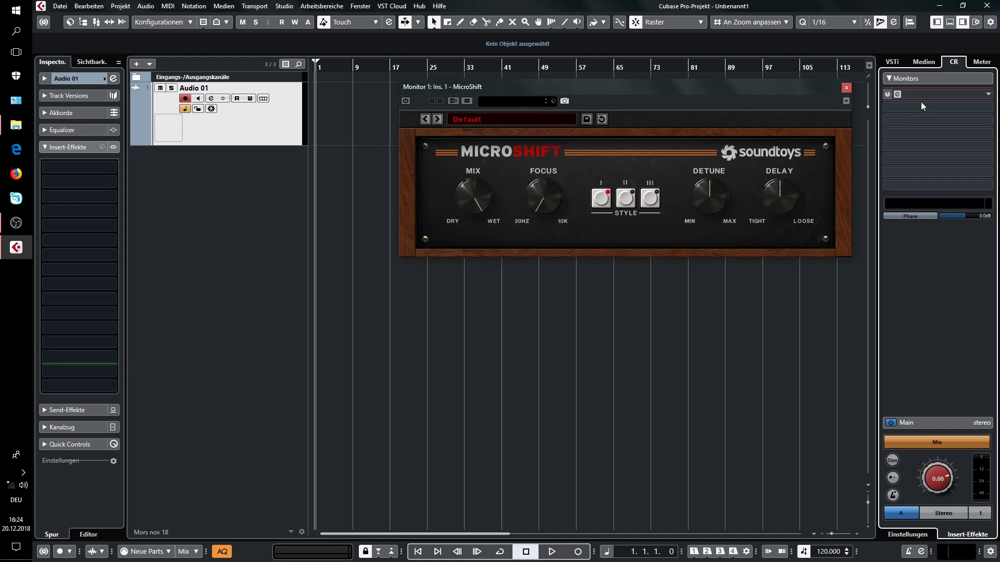
pyautogui.click(914, 96)
pyautogui.click(913, 96)
pyautogui.click(847, 88)
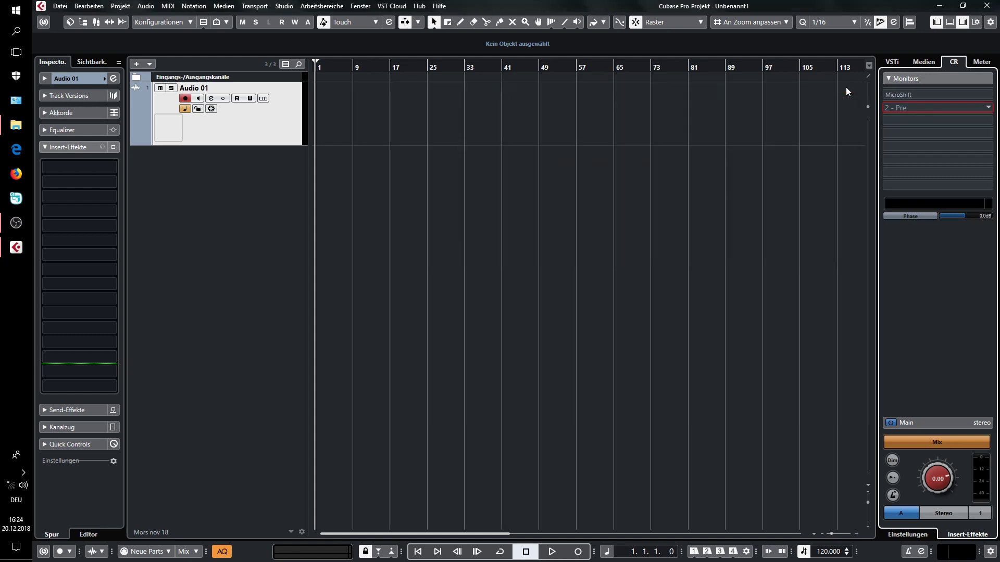
# Load Dynamics > Softube > FET Compressor into Audio 01's first insert
pyautogui.click(212, 99)
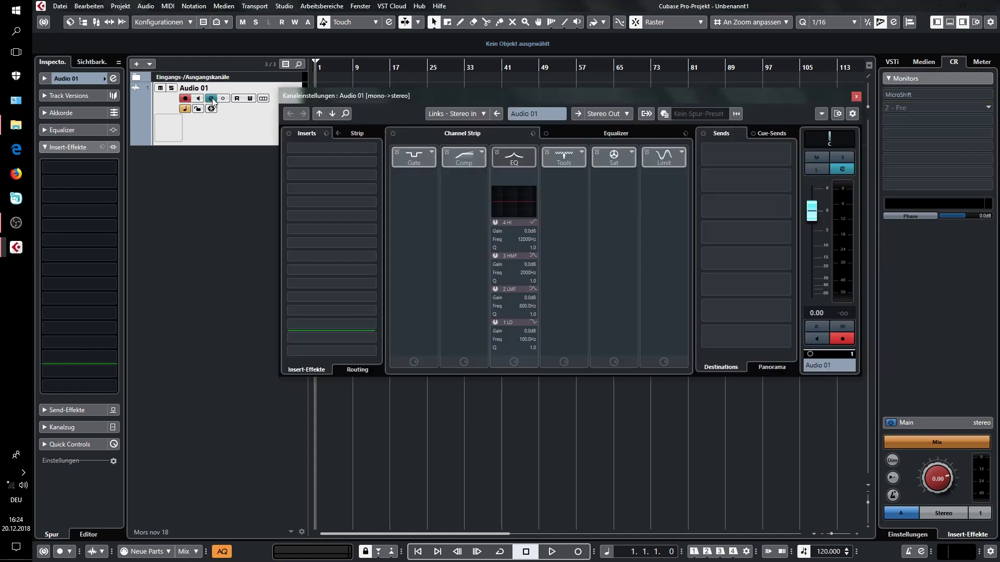
pyautogui.click(371, 148)
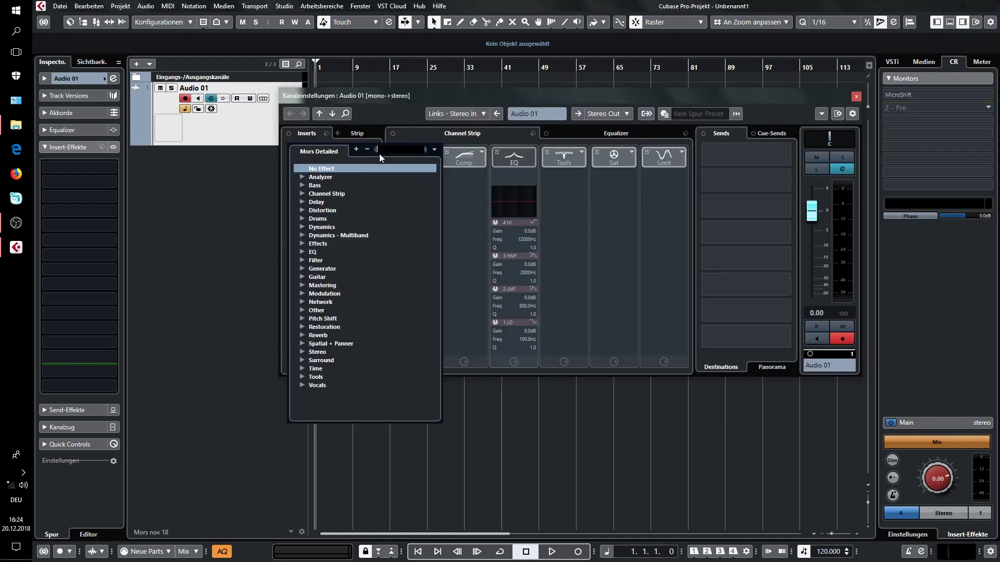
pyautogui.click(302, 227)
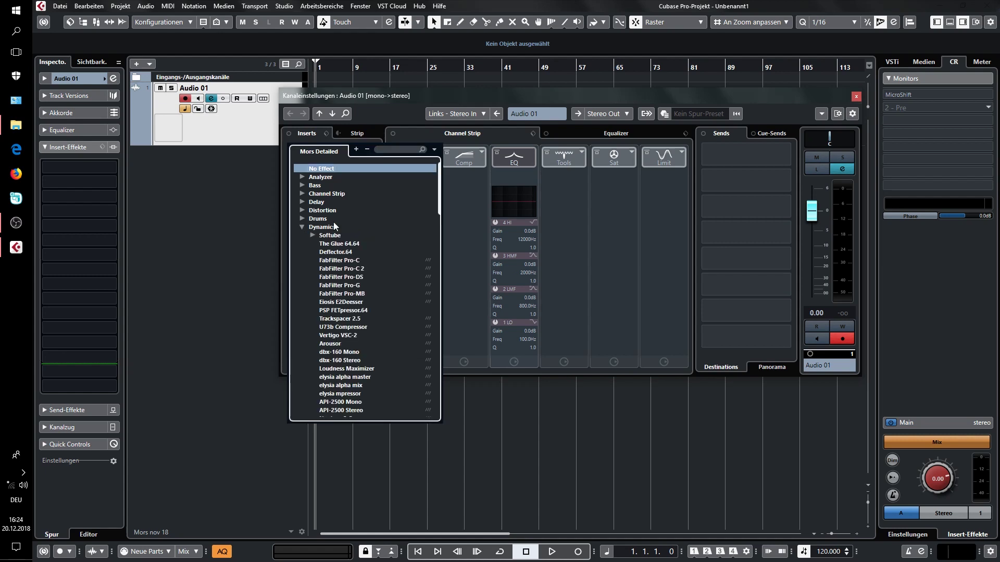
pyautogui.click(313, 236)
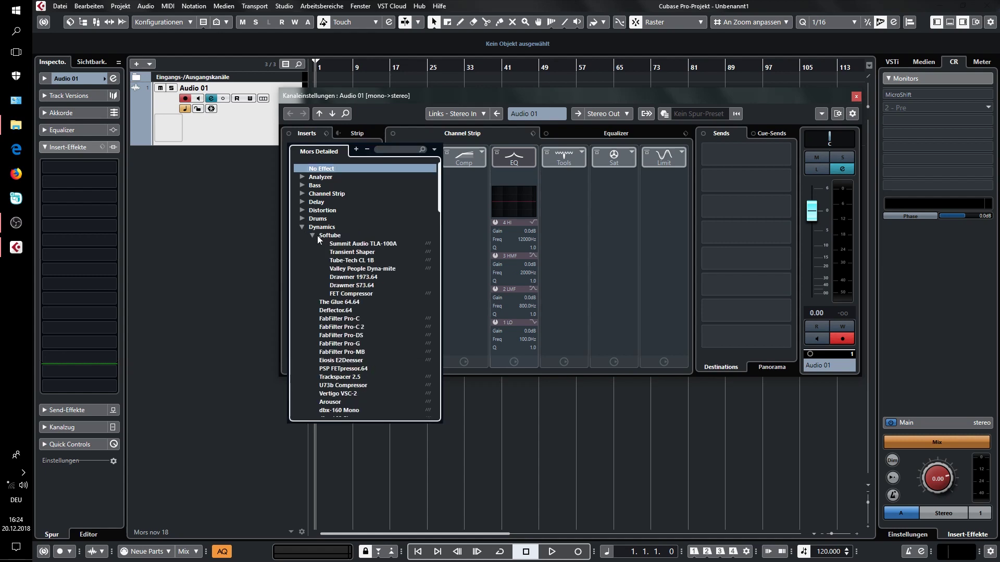
pyautogui.click(359, 294)
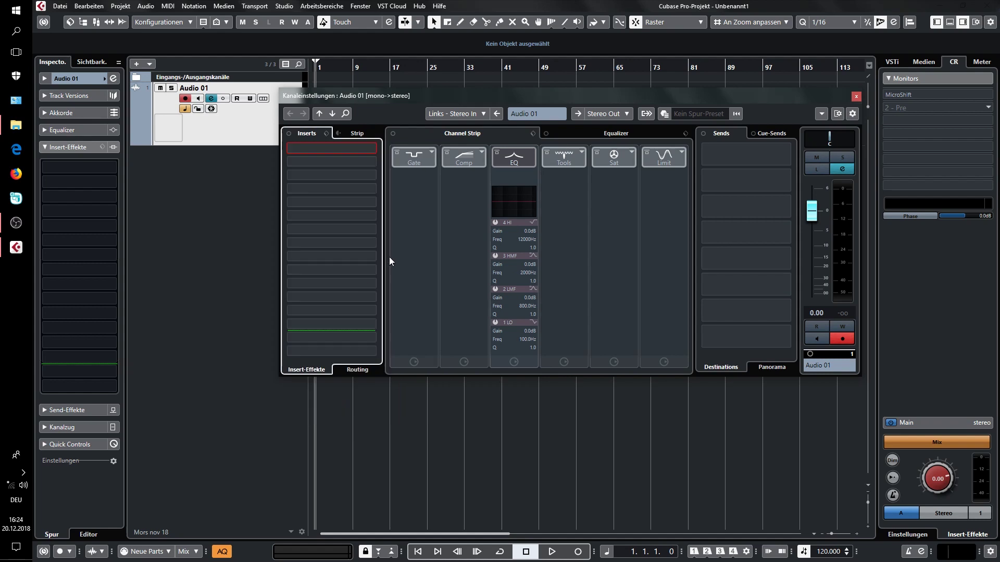
pyautogui.click(855, 96)
pyautogui.moveTo(702, 120); pyautogui.dragTo(761, 133)
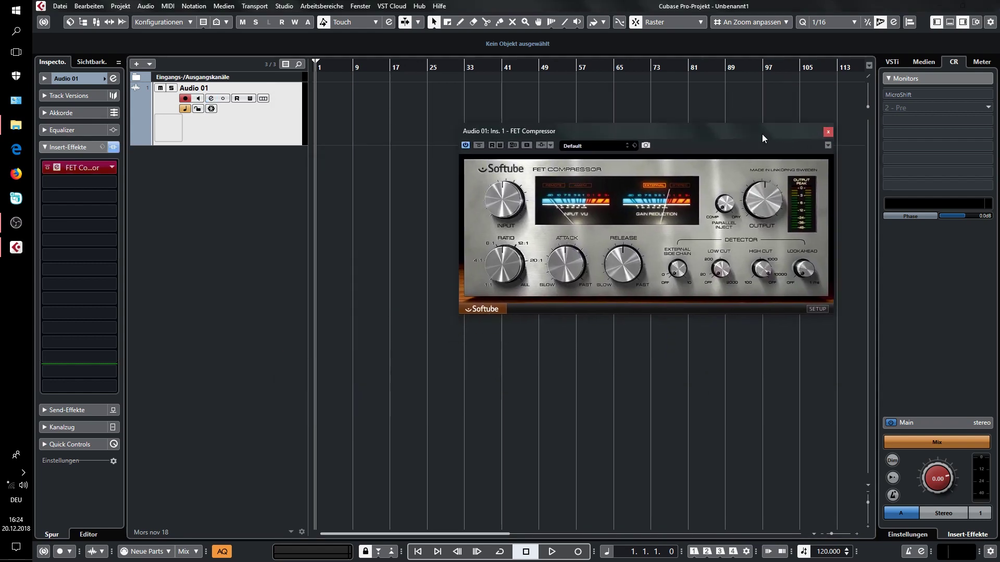
# Load EQ > Softube > Passive Equalizer into Audio 01's second insert
pyautogui.click(59, 182)
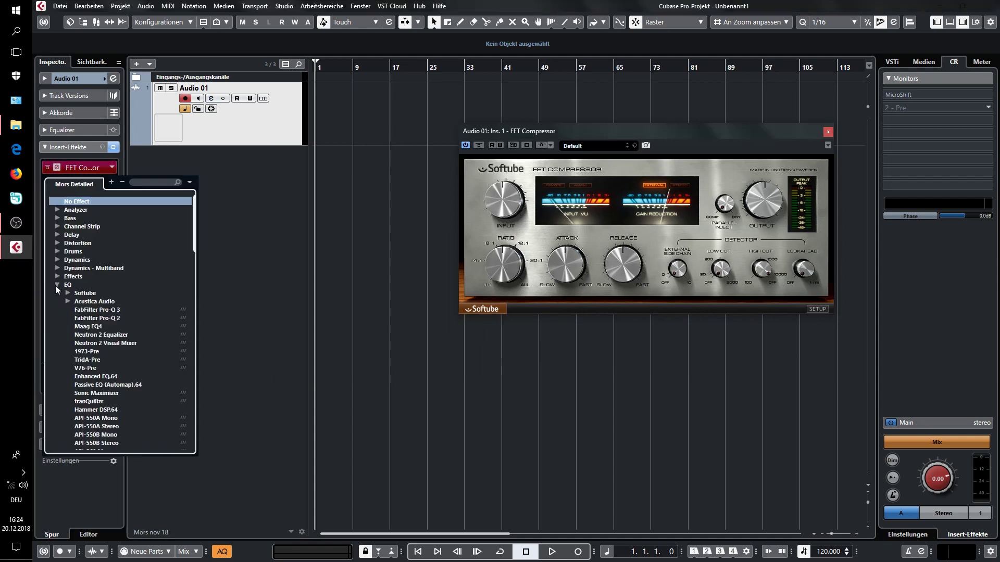
pyautogui.click(58, 285)
pyautogui.click(68, 293)
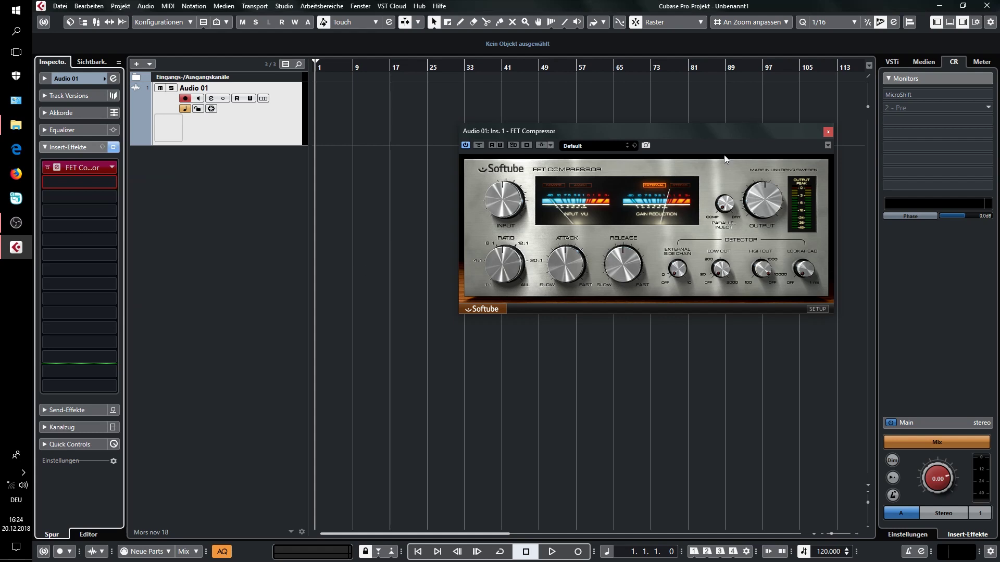
pyautogui.moveTo(618, 214); pyautogui.dragTo(707, 261)
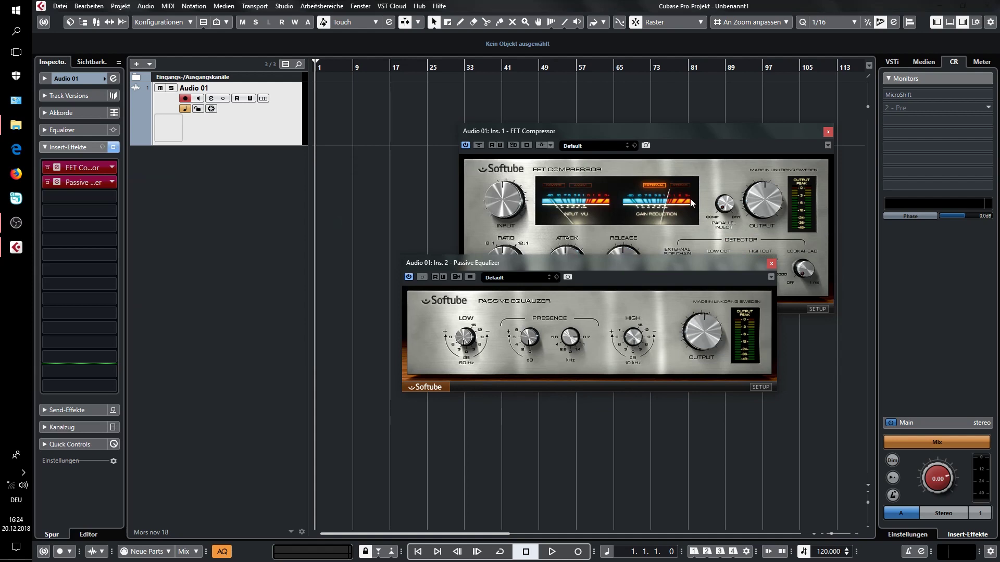